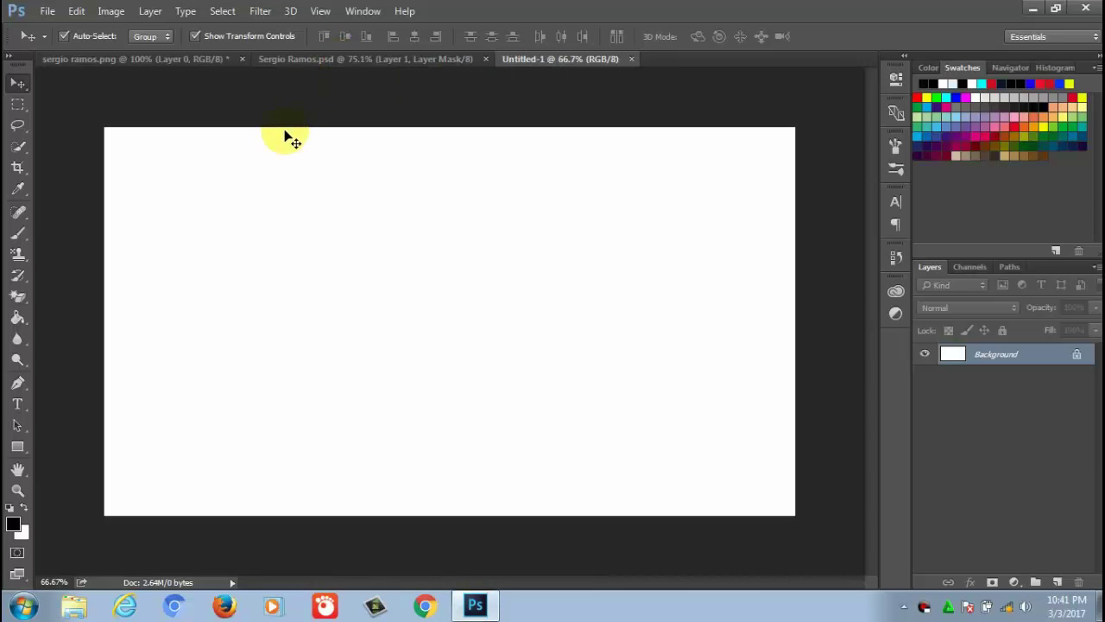
Open NOAH.png from the Downloads folder.
left_click(47, 12)
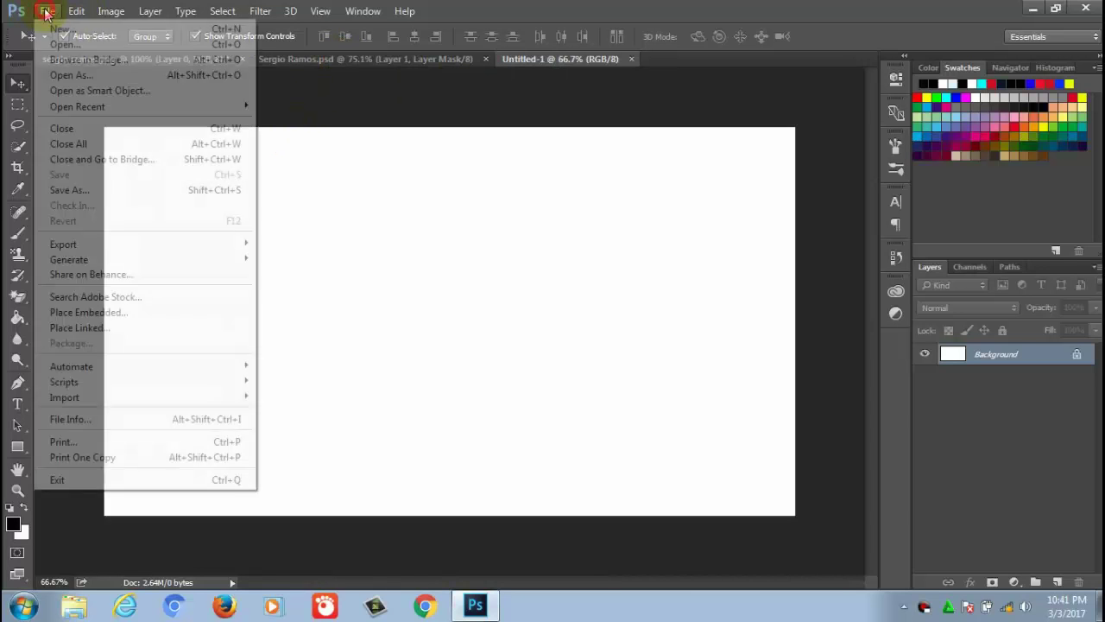
left_click(58, 44)
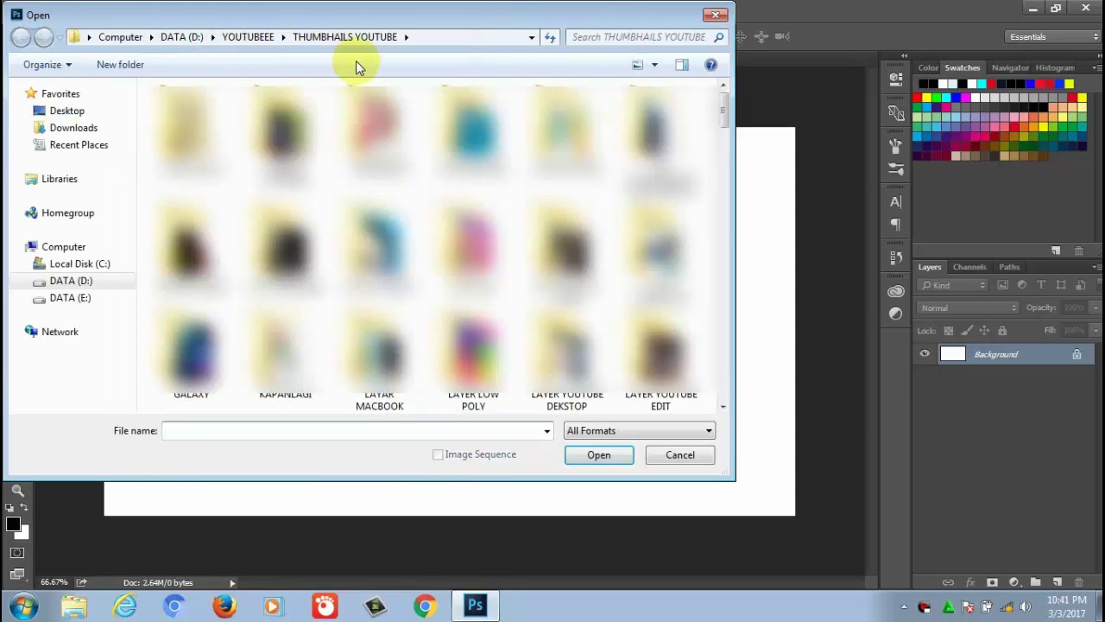
left_click(67, 128)
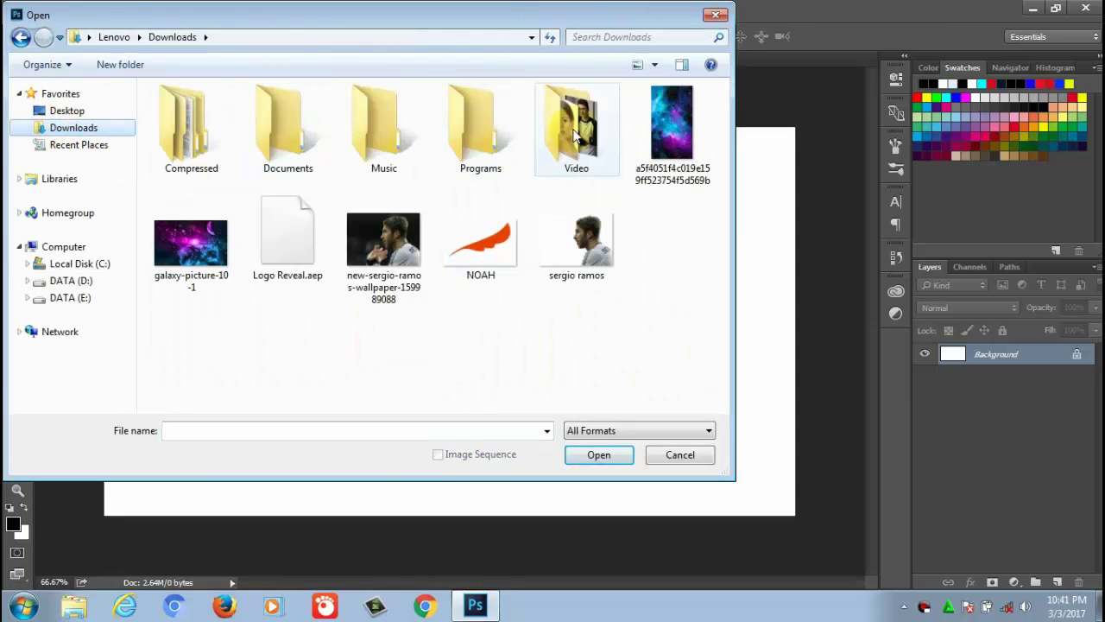
left_click(498, 229)
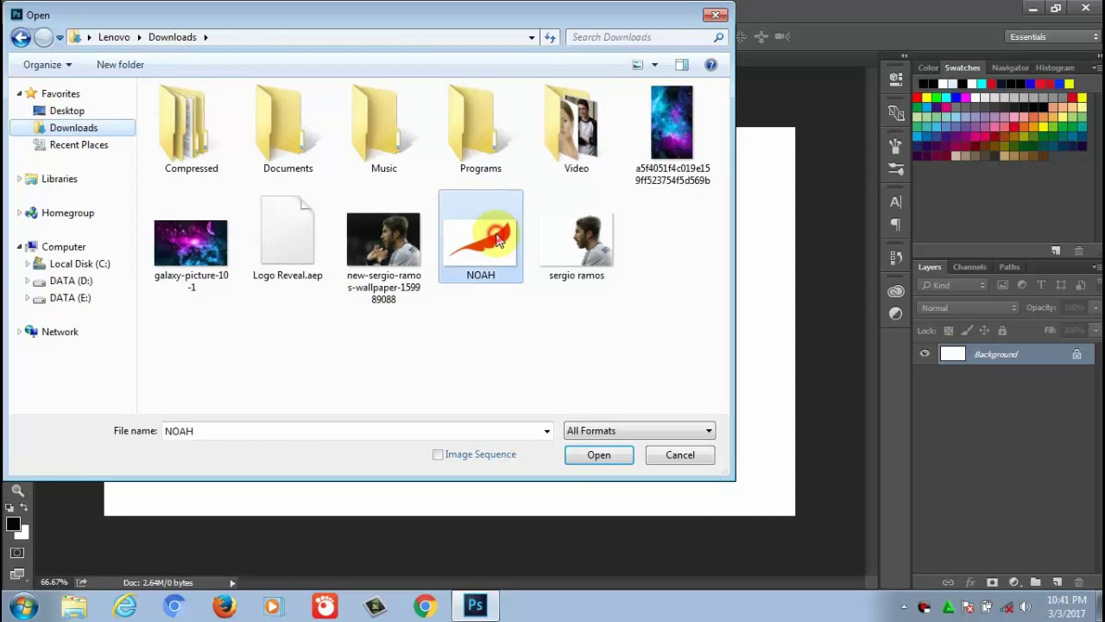
left_click(594, 458)
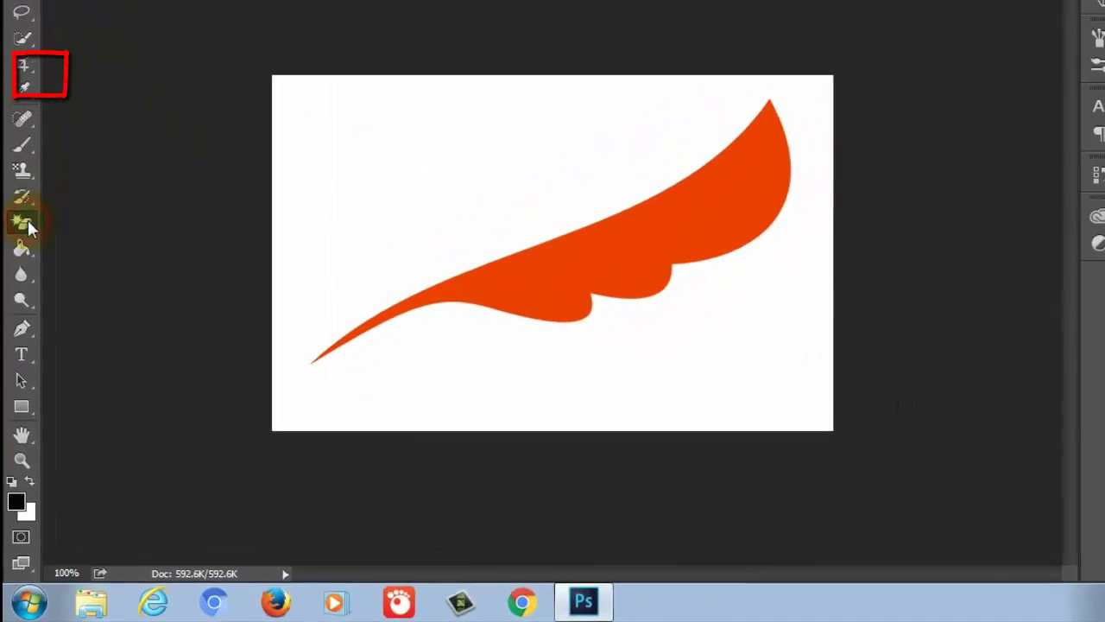
Magic-wand the white background and give the swoosh a #95040e dark red Color Overlay.
left_click(332, 263)
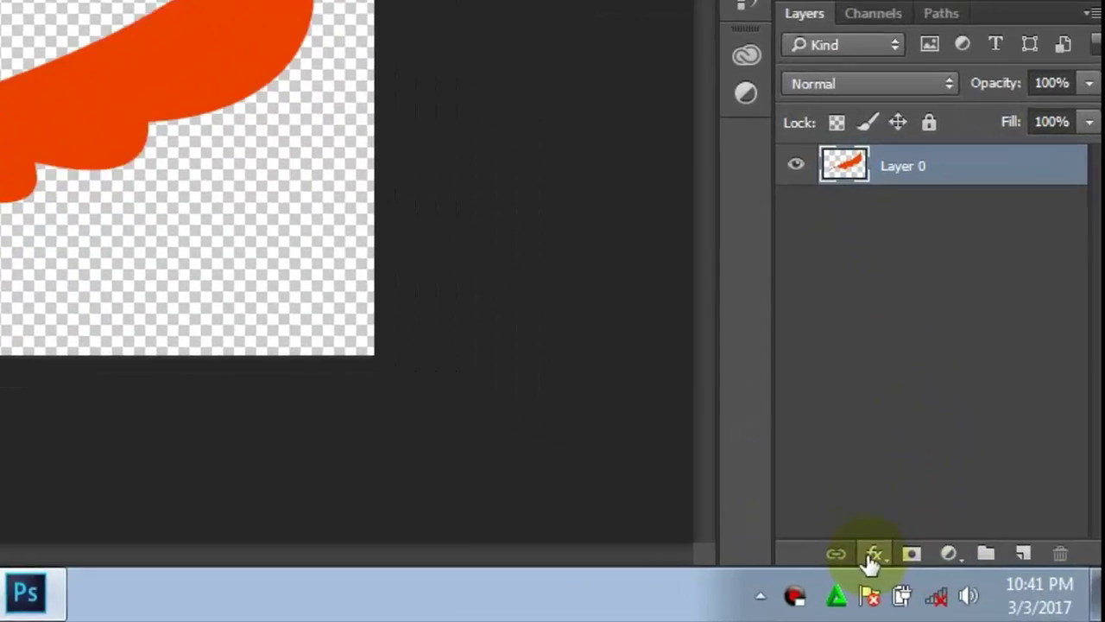
left_click(971, 582)
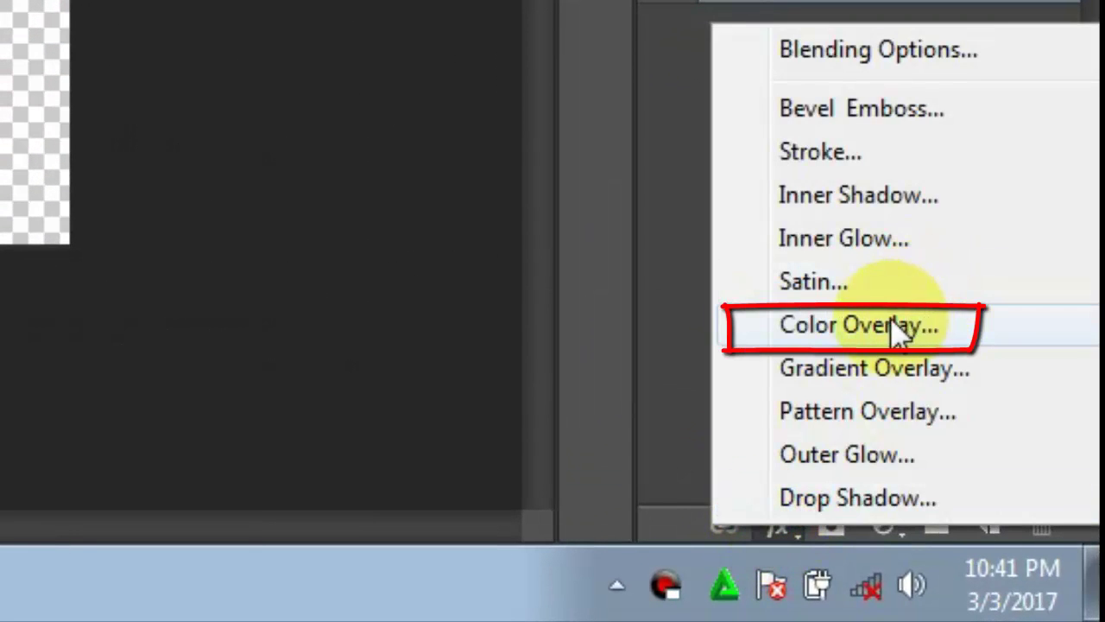
left_click(890, 335)
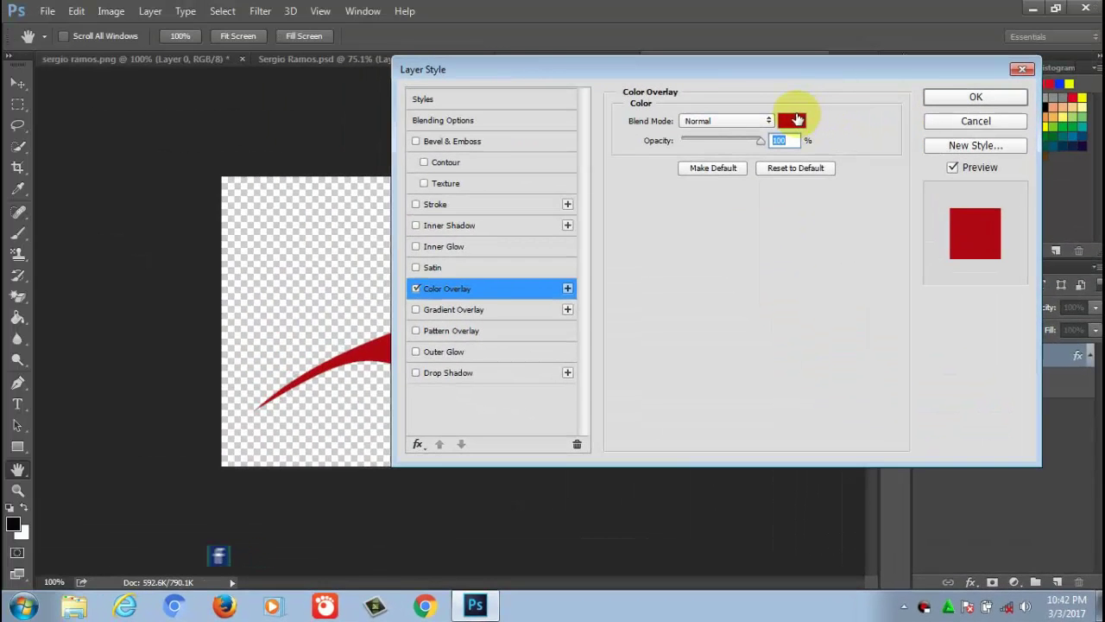
left_click(792, 121)
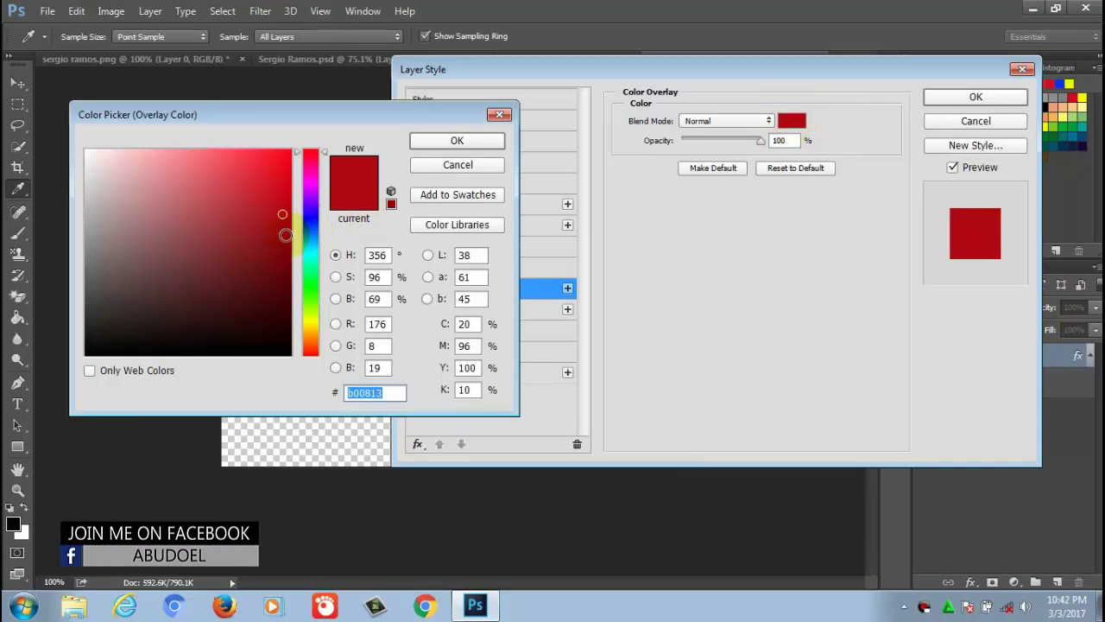
left_click(285, 235)
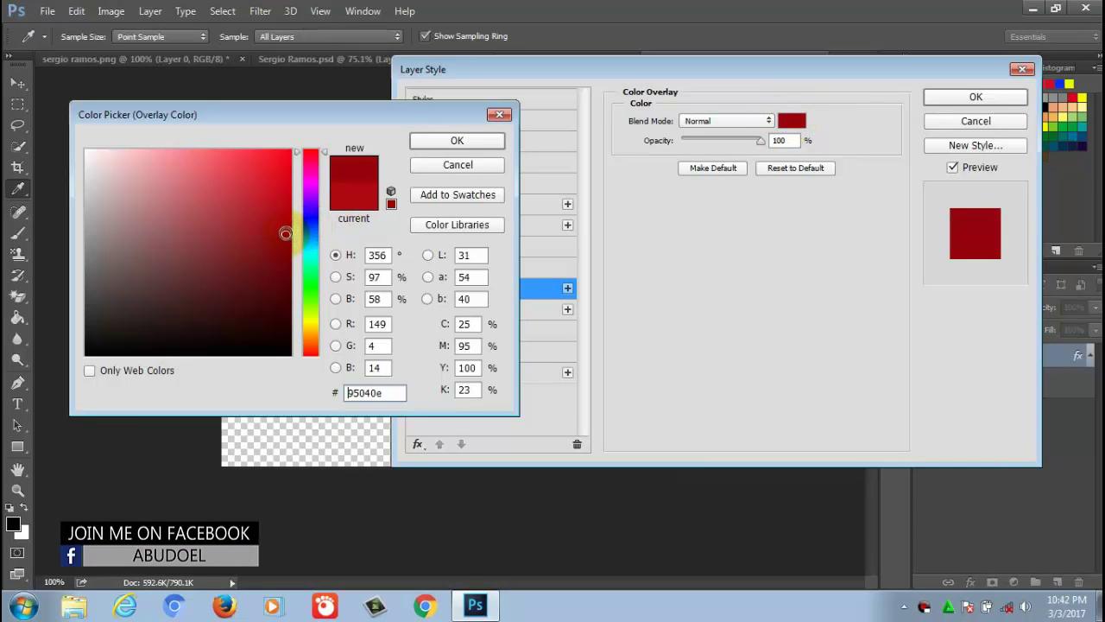
left_click(457, 142)
left_click(973, 98)
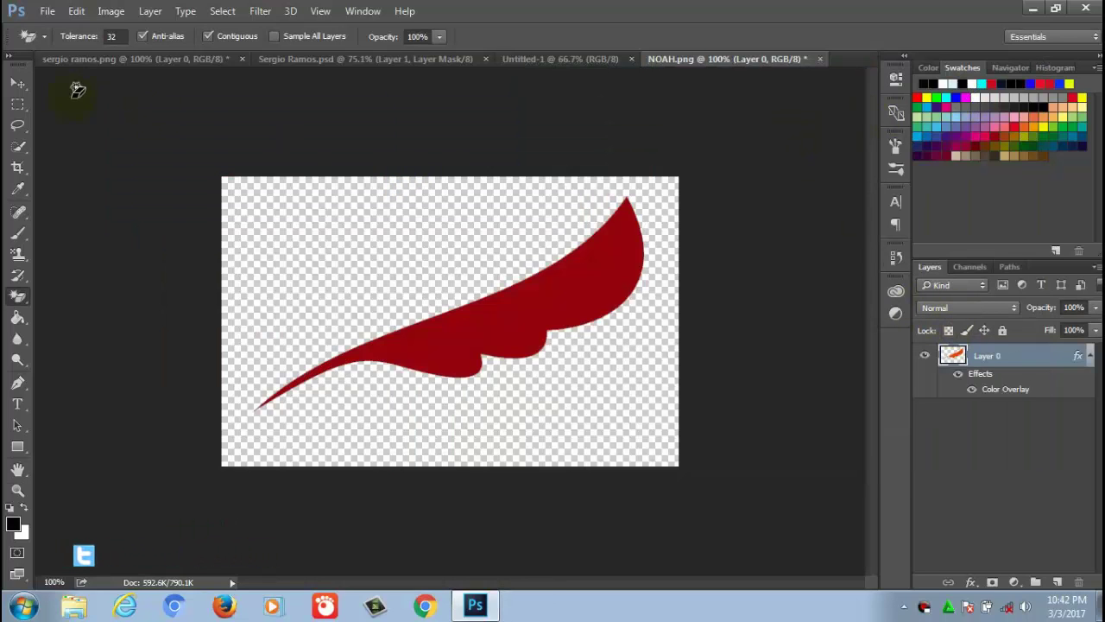
Drag the red swoosh into Untitled-1, scale it to about 60%, and shift it up-right.
left_click(17, 87)
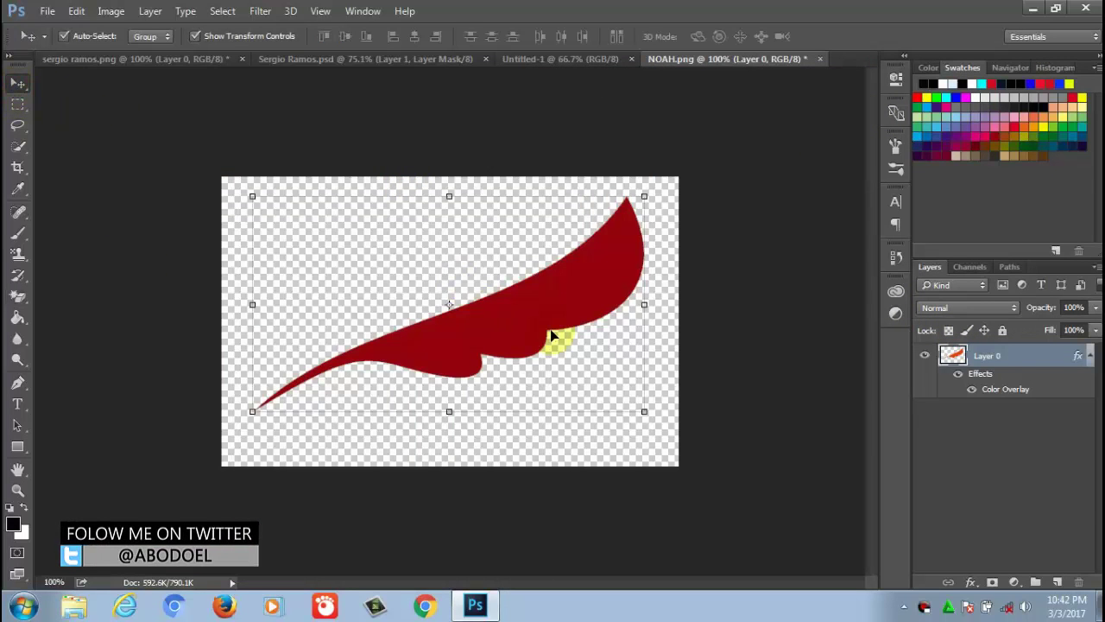
mouse_move(589, 266)
left_mouse_down()
mouse_move(576, 56)
mouse_move(520, 303)
left_mouse_up()
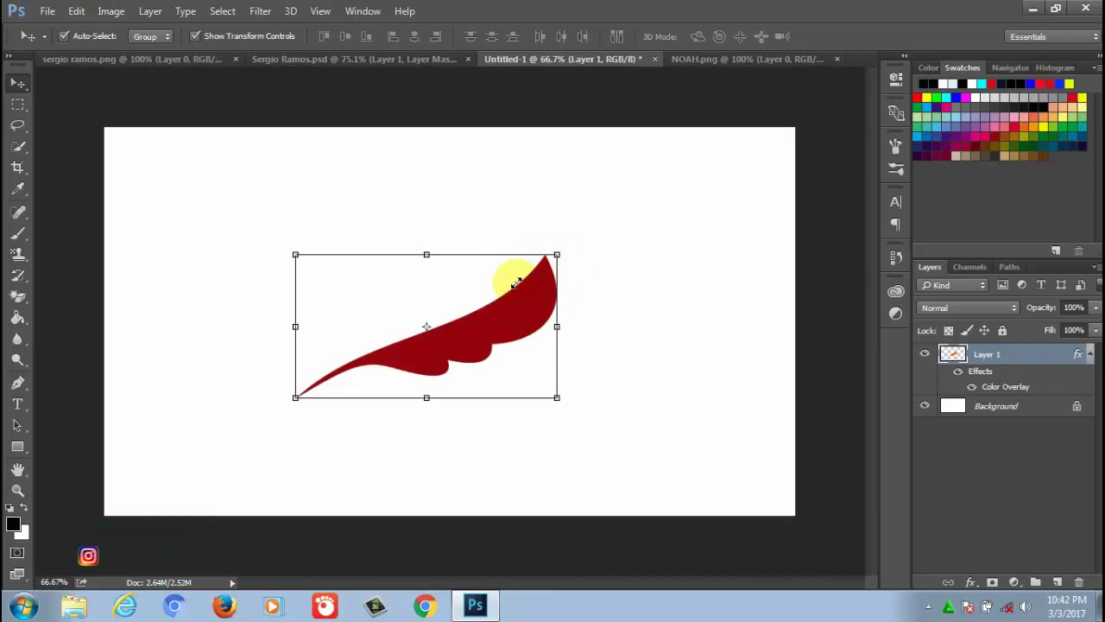
left_click_drag(557, 254, 460, 321)
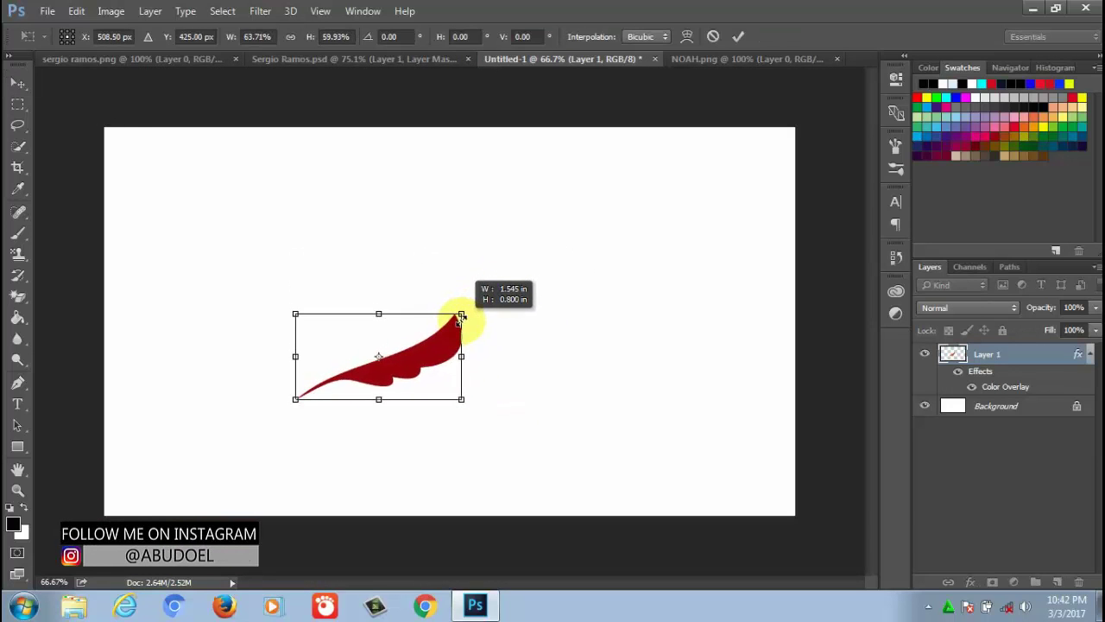
left_click(735, 36)
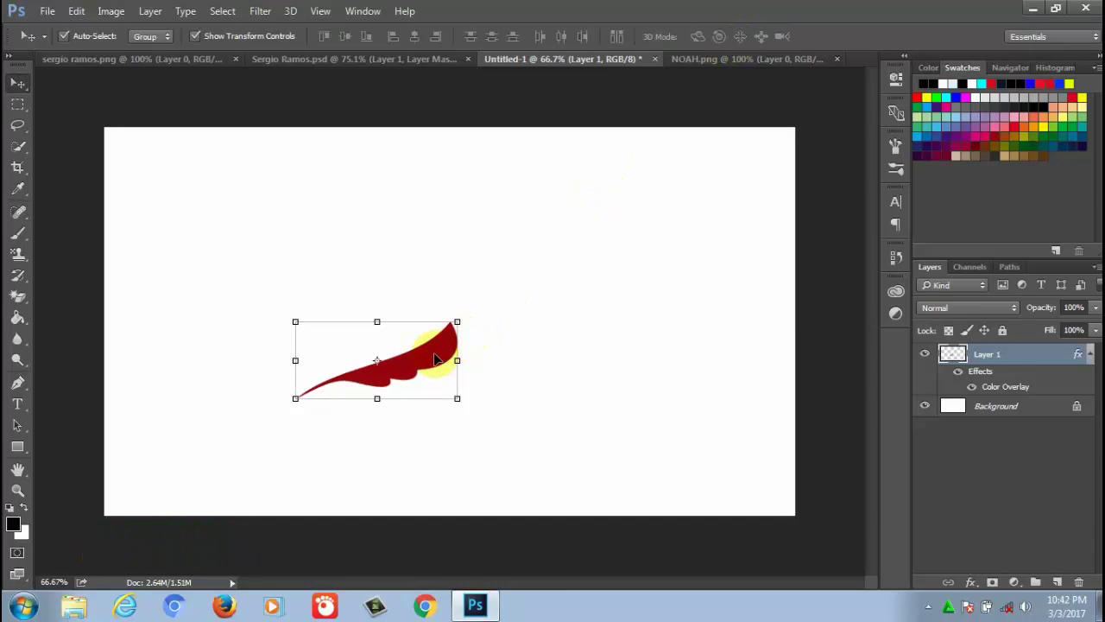
left_click_drag(436, 359, 511, 312)
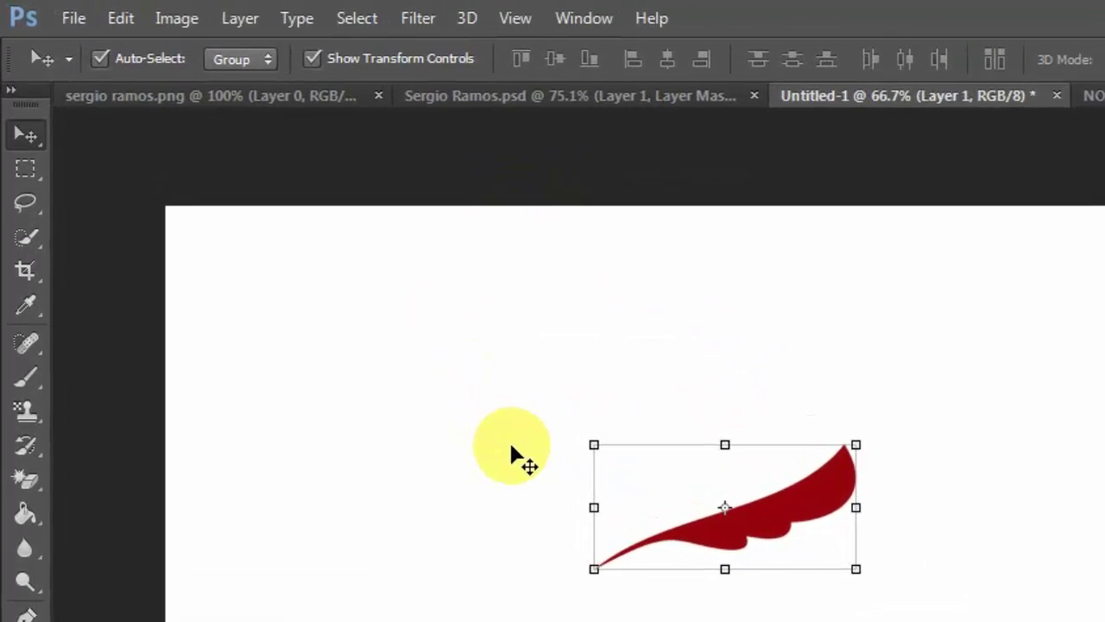
Define the placed swoosh as a brush preset named 'brush logo noah'.
left_click(550, 481)
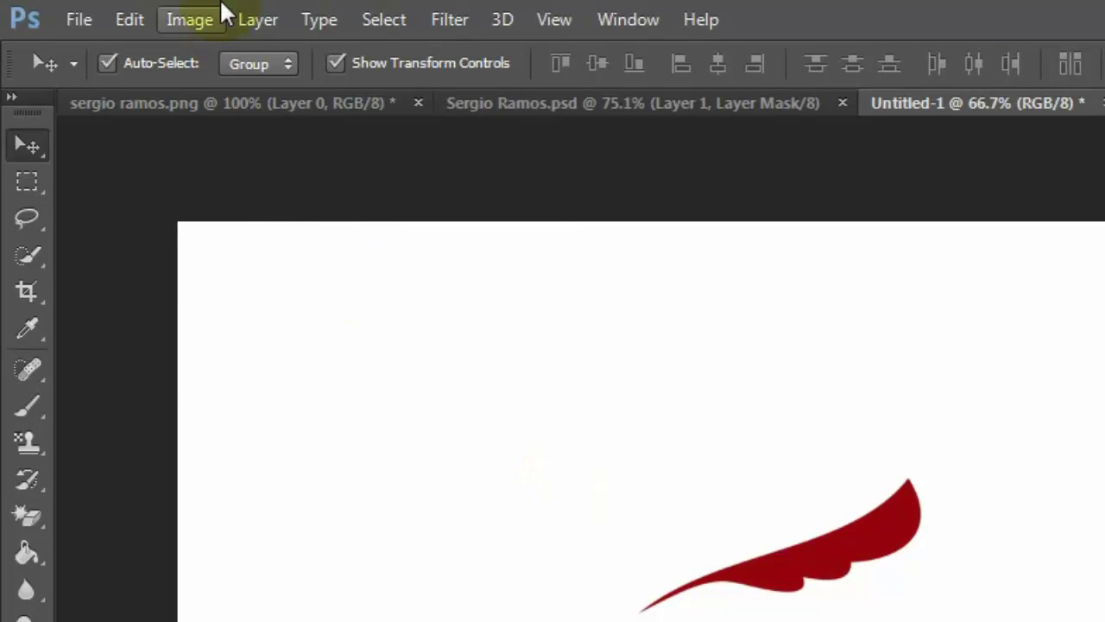
left_click(181, 20)
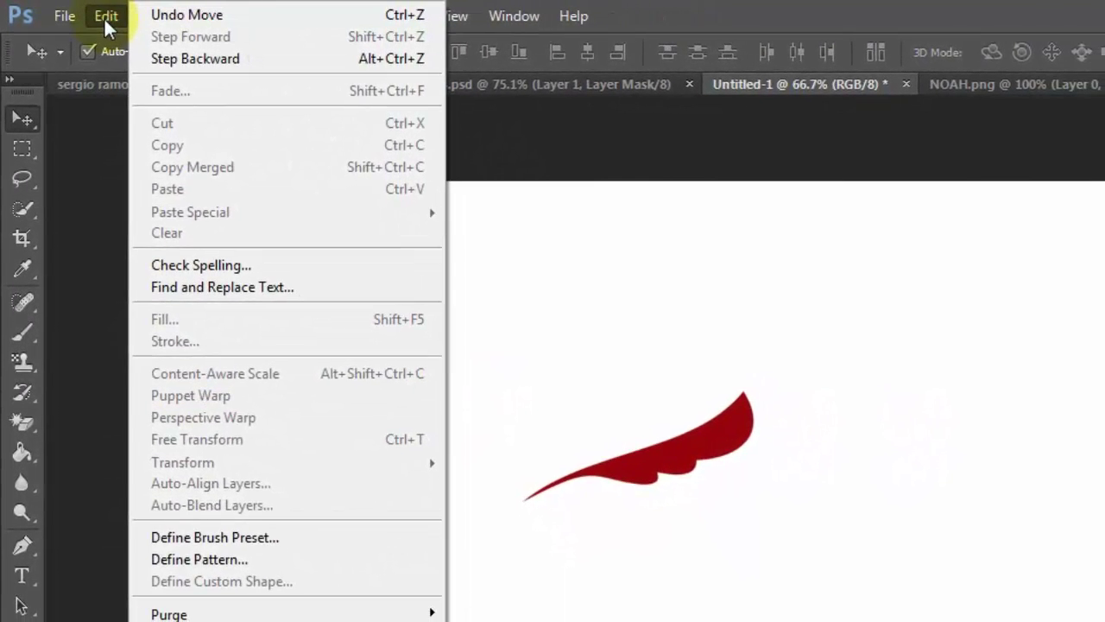
left_click(239, 540)
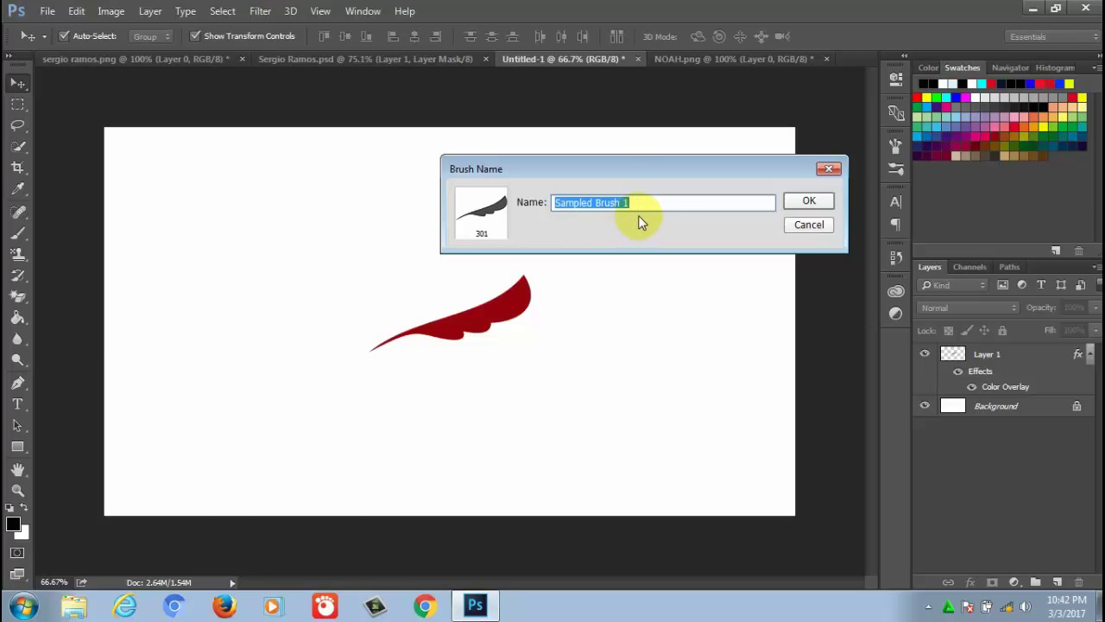
type("brush logo")
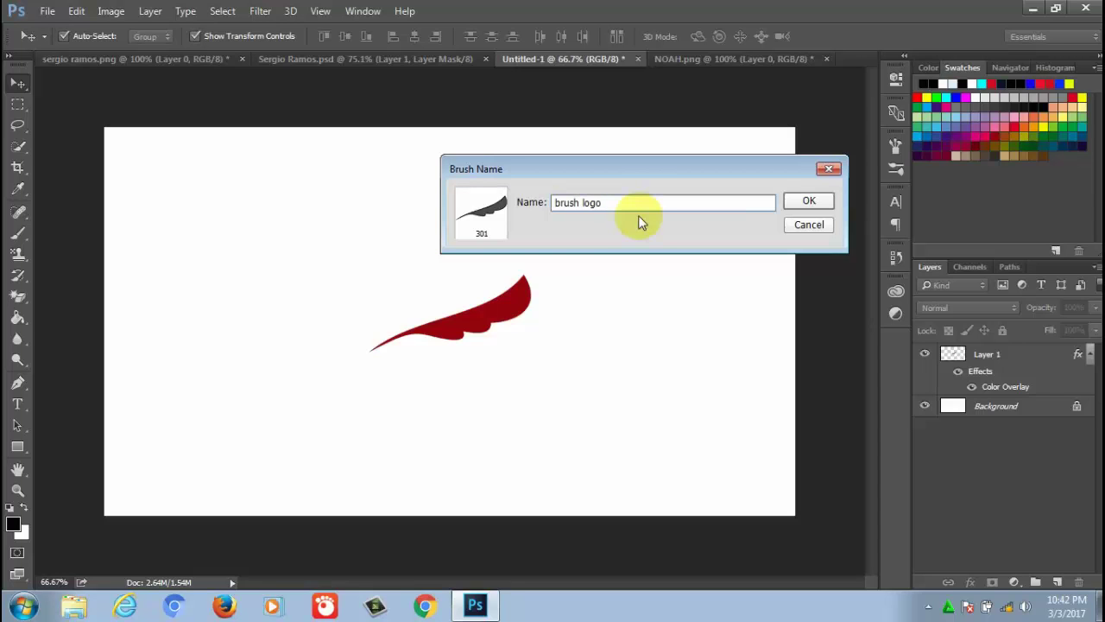
type(" noah")
left_click(809, 201)
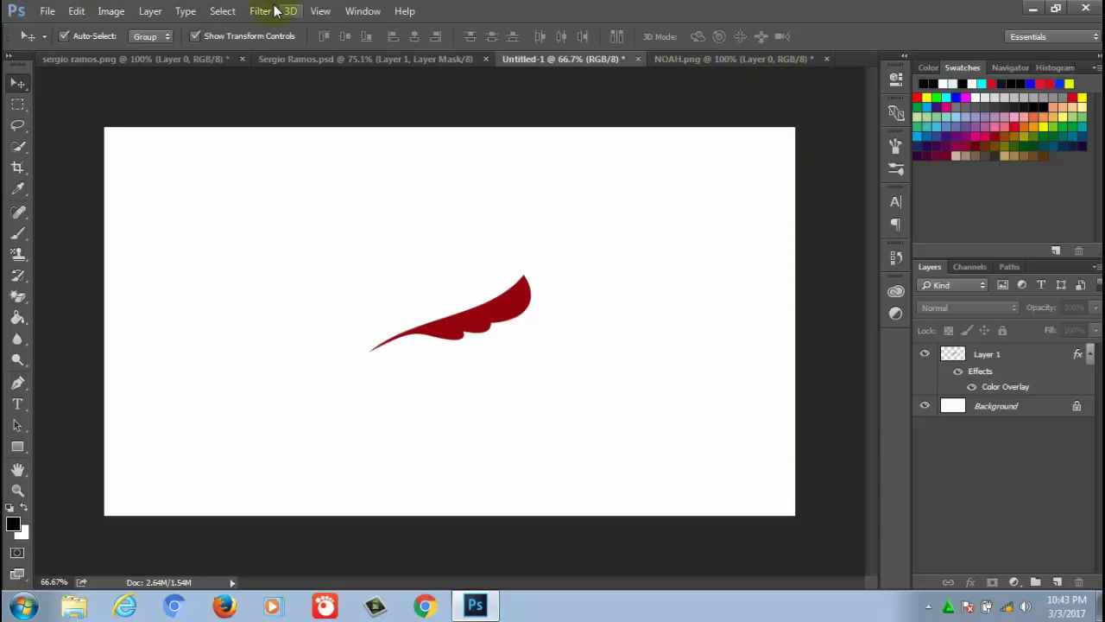
Create a new white 1280×720 px document at 200 pixels/inch.
left_click(47, 11)
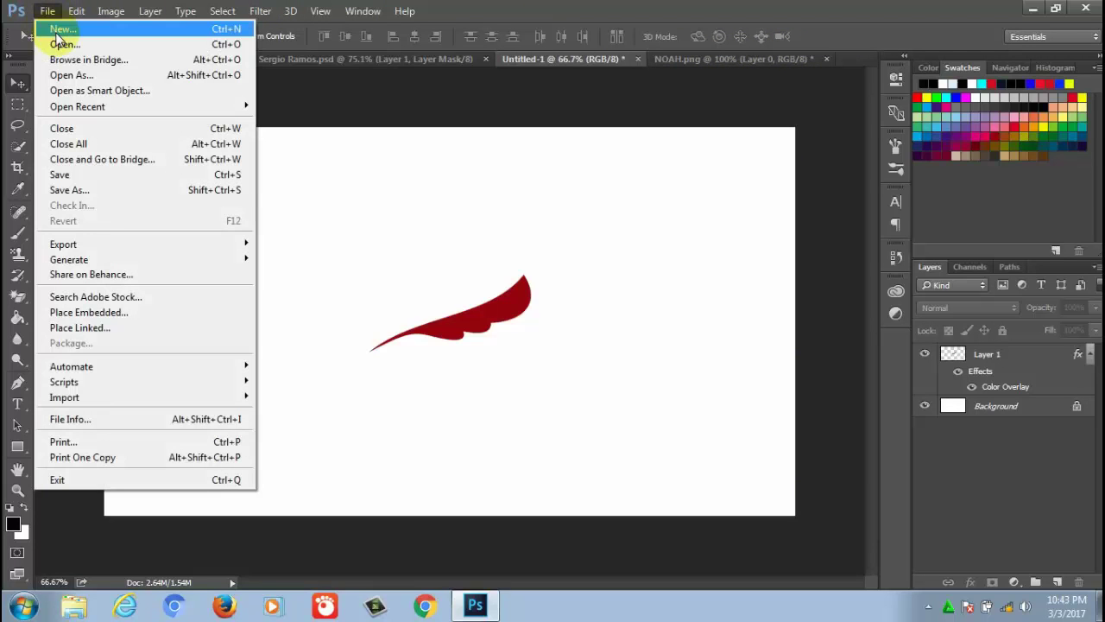
left_click(59, 29)
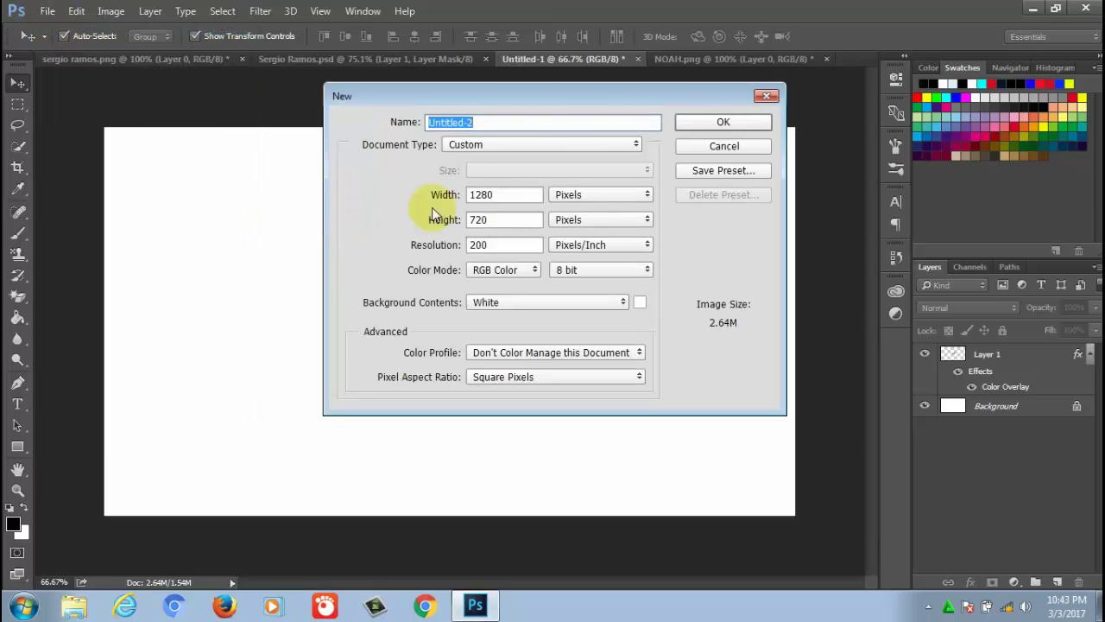
left_click(725, 124)
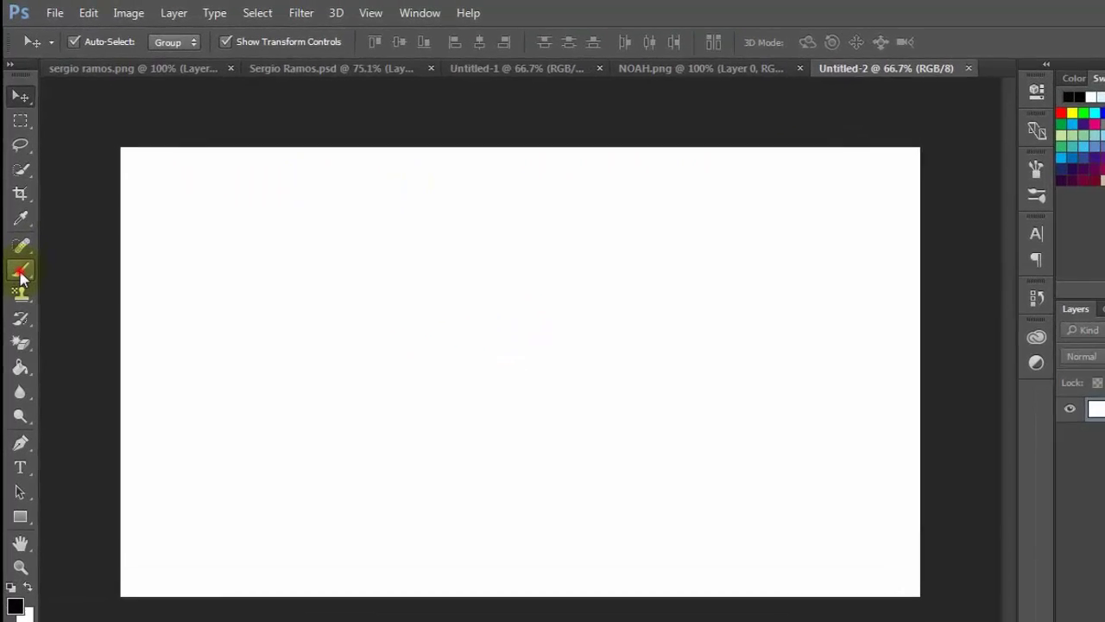
Choose the Brush tool with the swoosh preset and shrink its size to 173 px.
left_click(15, 237)
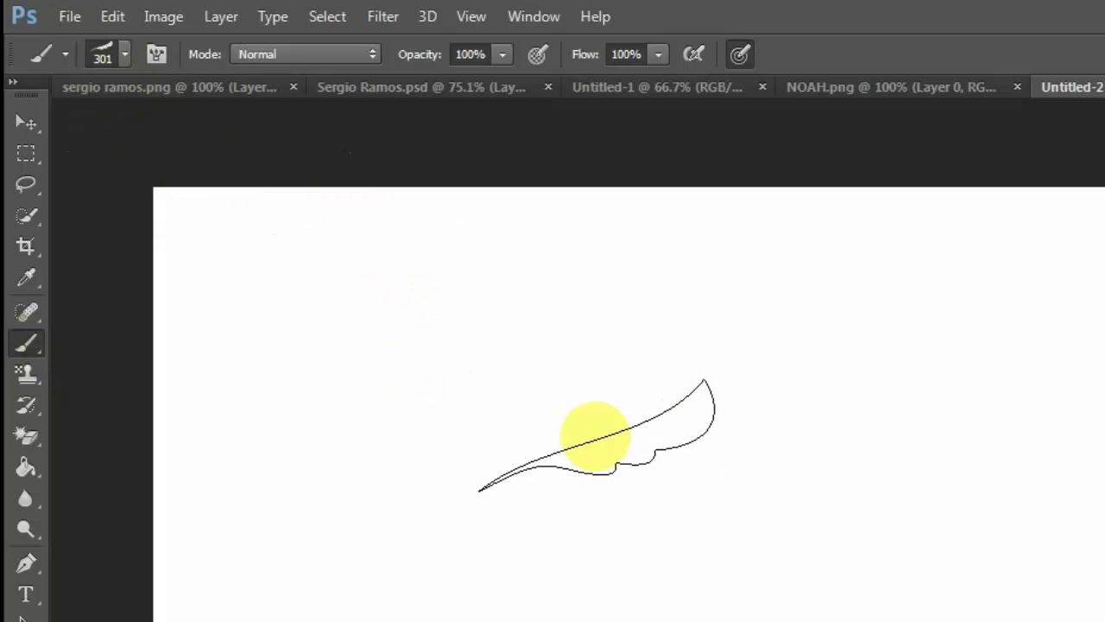
left_click(126, 53)
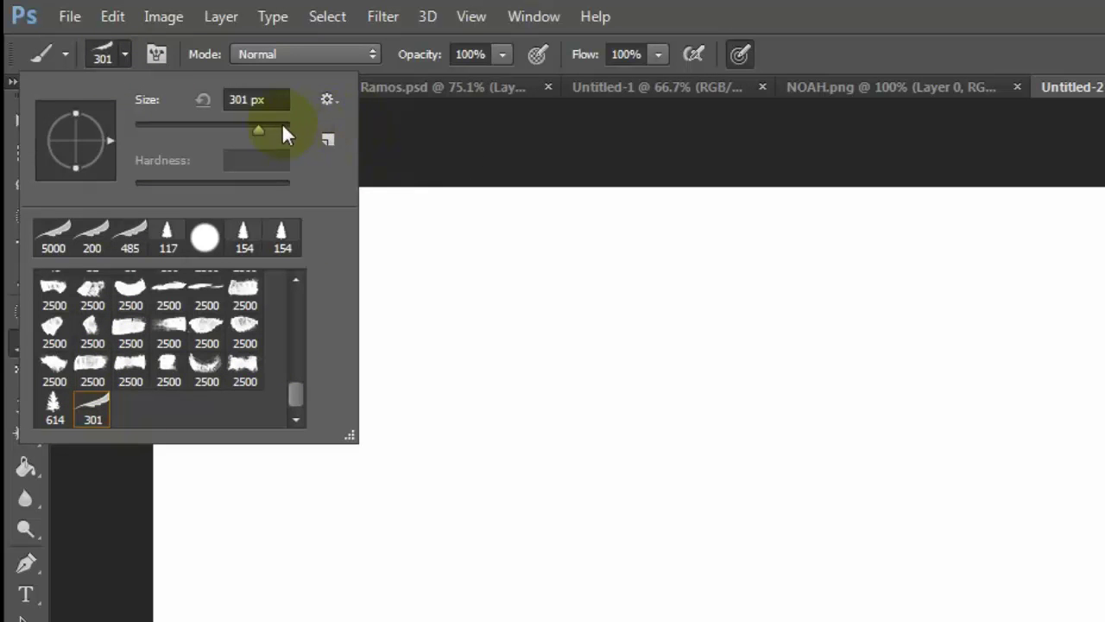
left_click_drag(258, 130, 195, 129)
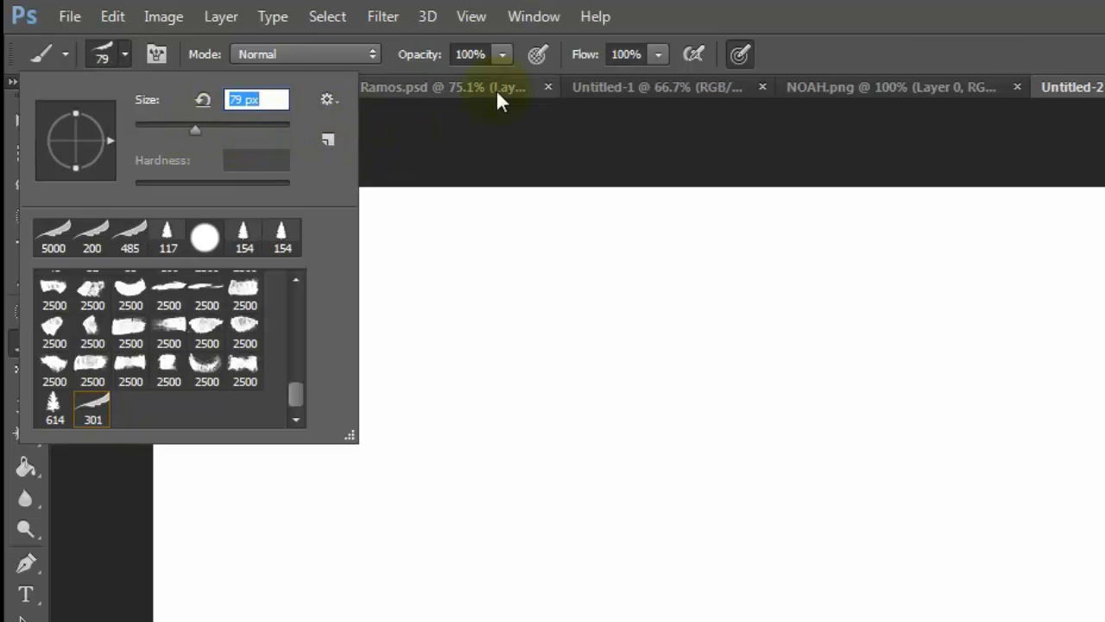
left_click(881, 54)
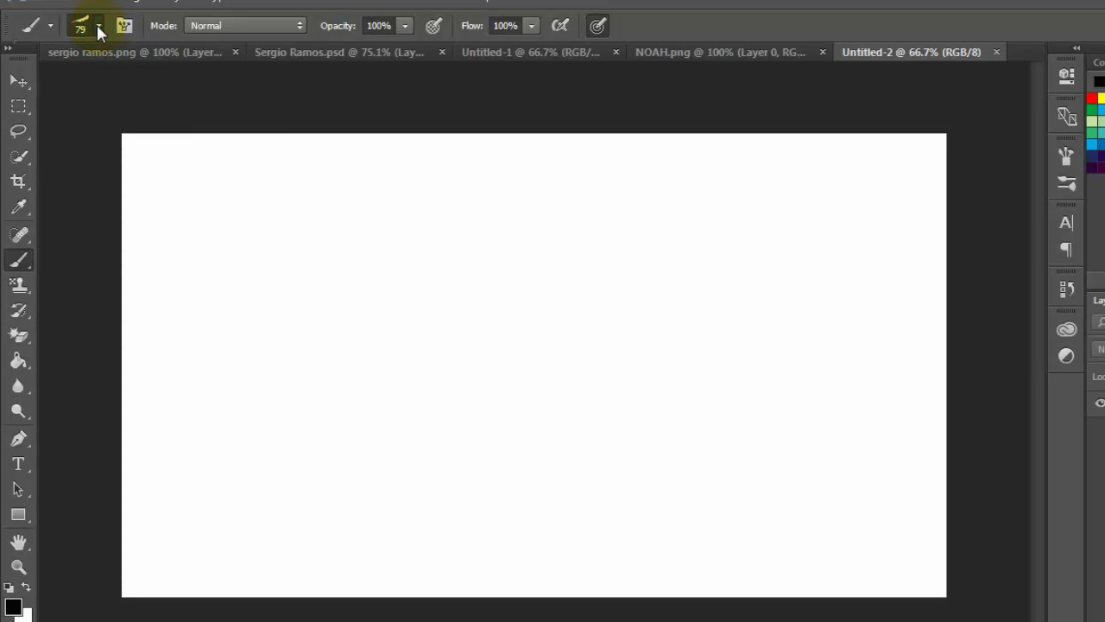
left_click(98, 28)
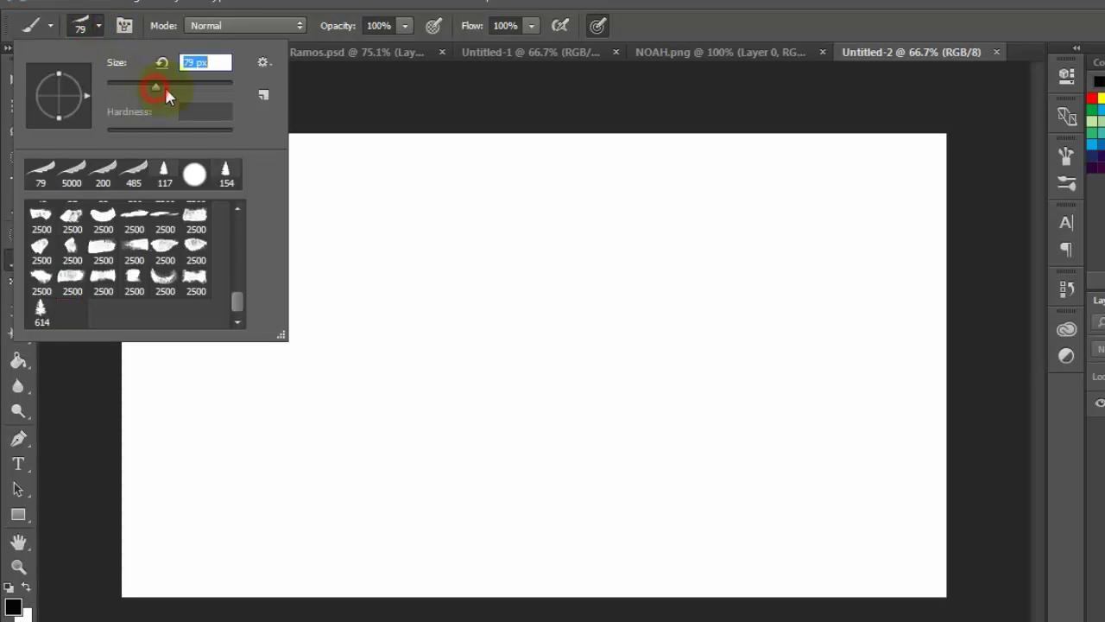
Stamp grey swooshes across the centre and right side of the canvas.
left_click(434, 277)
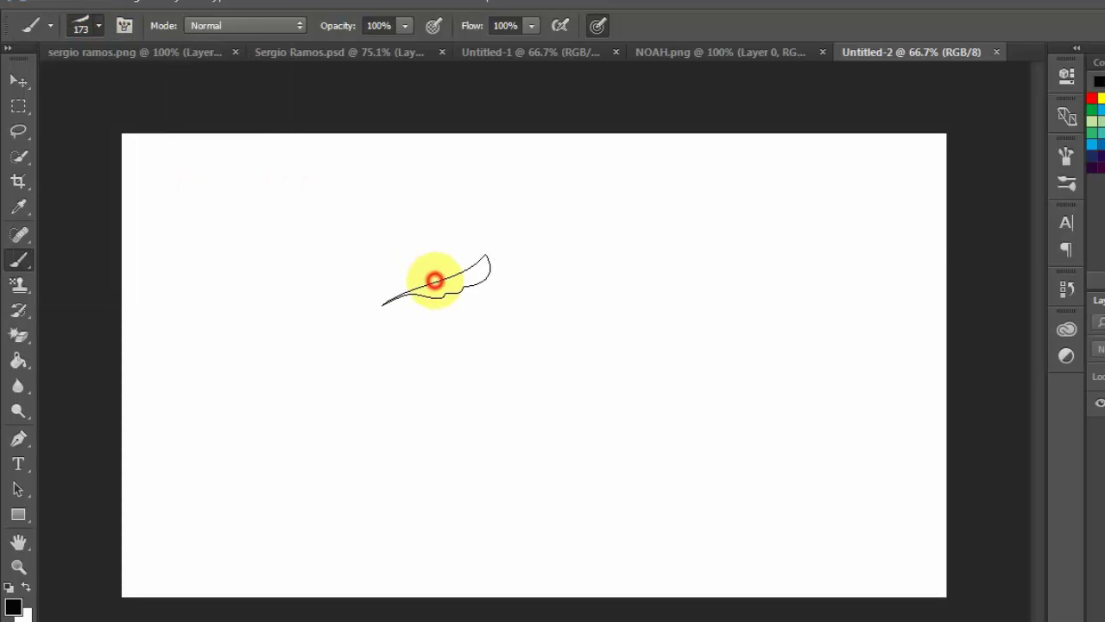
left_click(338, 361)
left_click(584, 363)
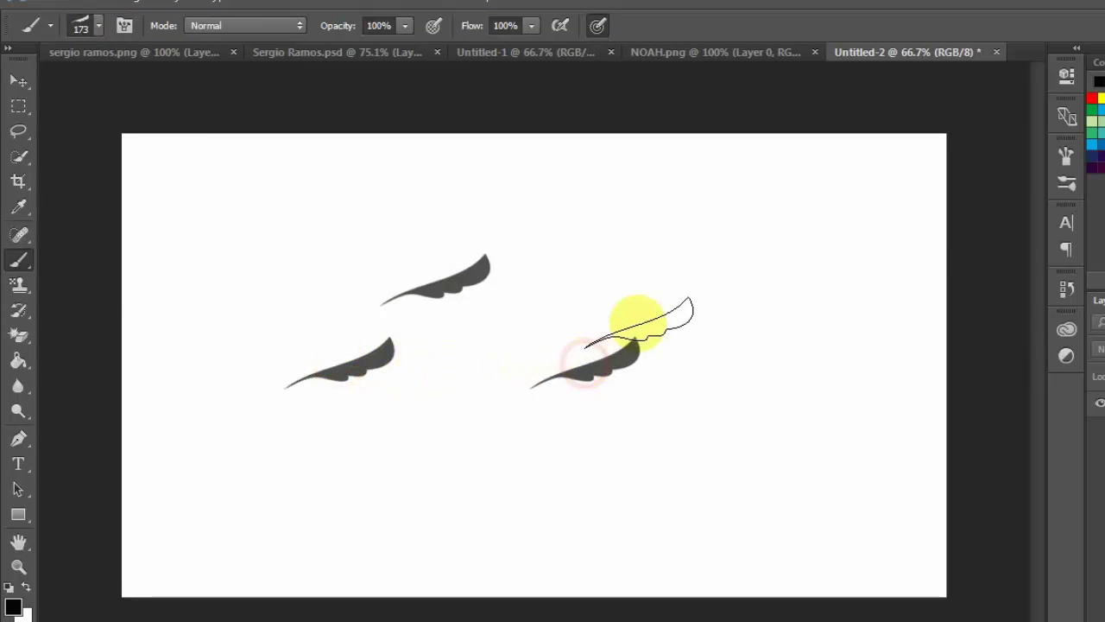
left_click(690, 259)
left_click(540, 305)
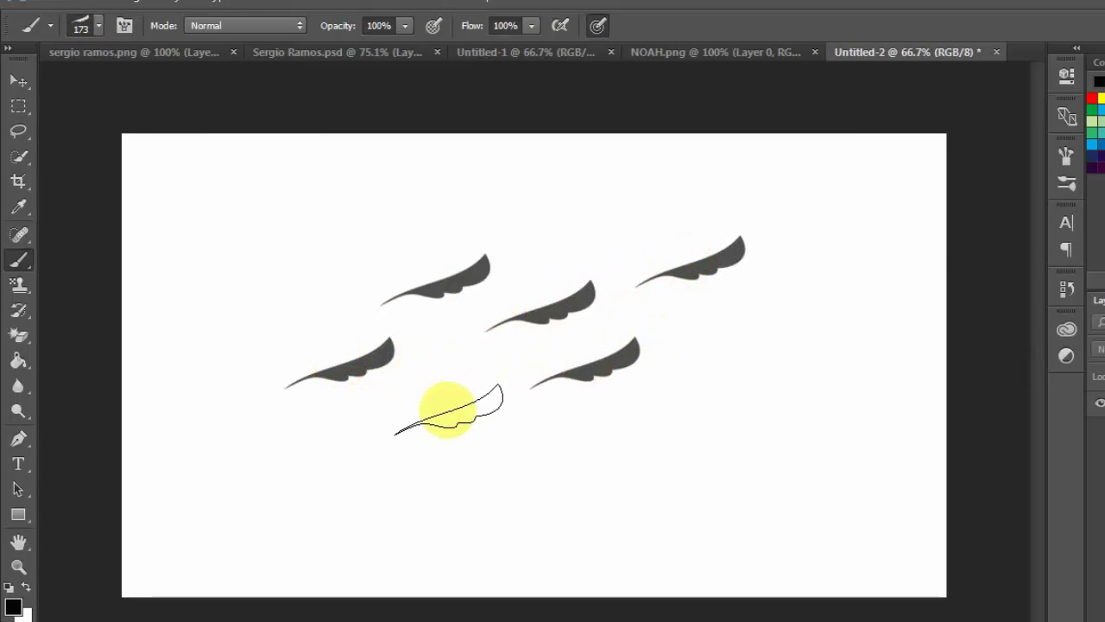
left_click(390, 460)
left_click(593, 437)
left_click(724, 380)
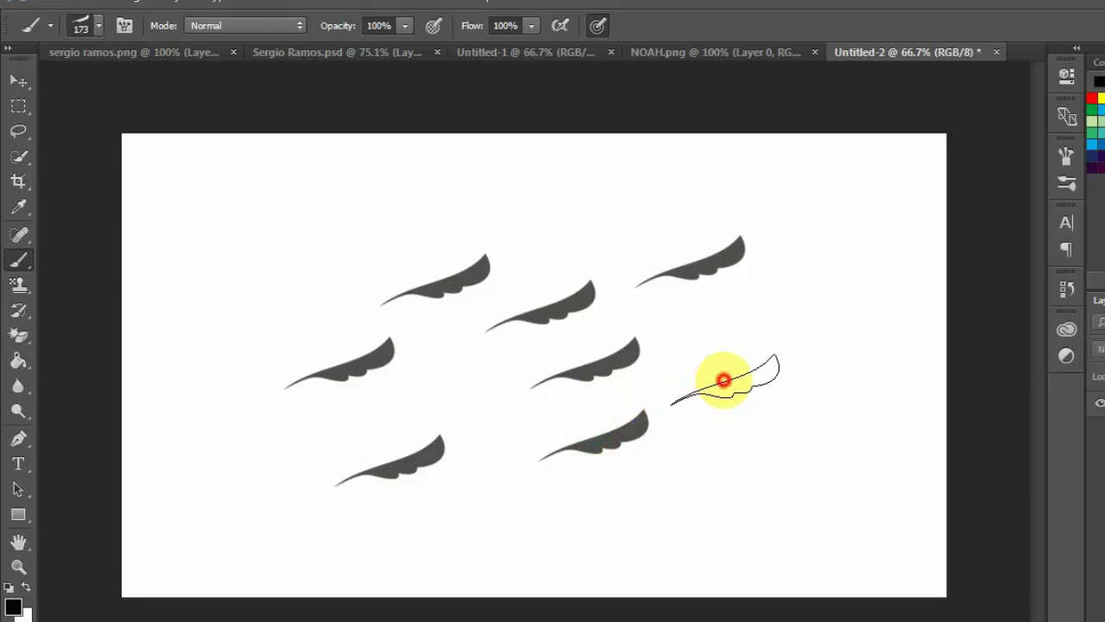
left_click(800, 273)
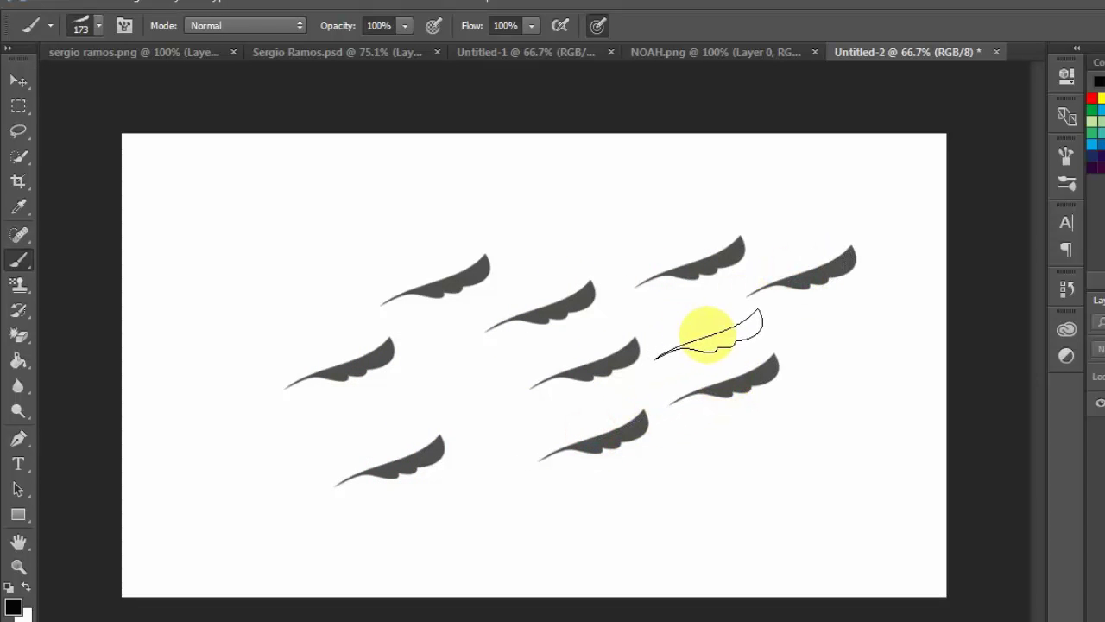
left_click(454, 371)
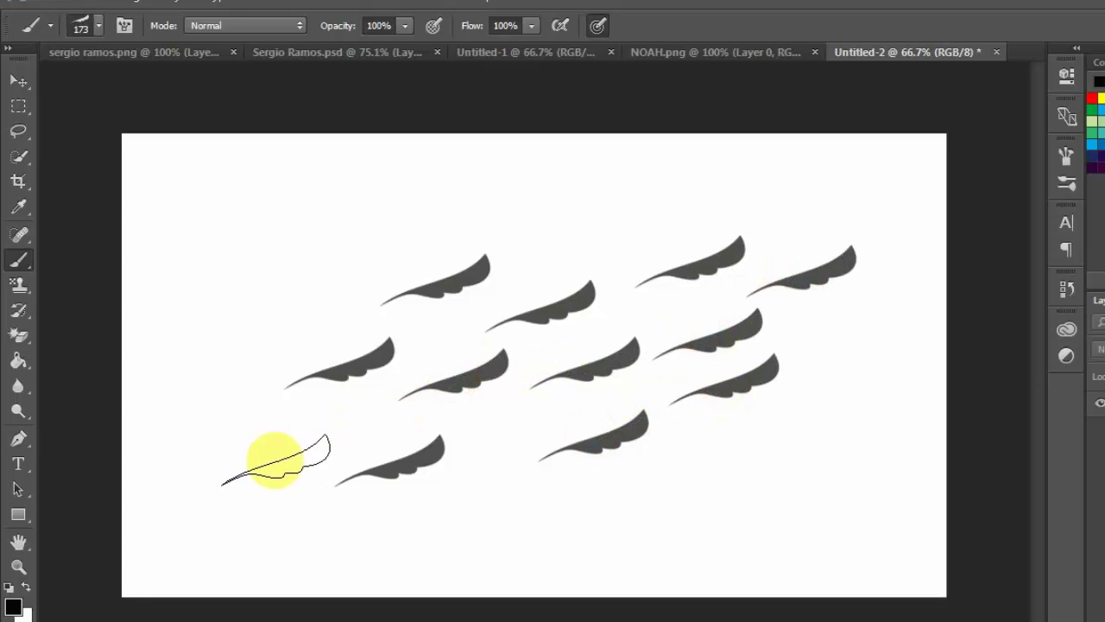
Fill the remaining gaps at the bottom, far right and left with more swoosh stamps.
left_click(268, 458)
left_click(441, 508)
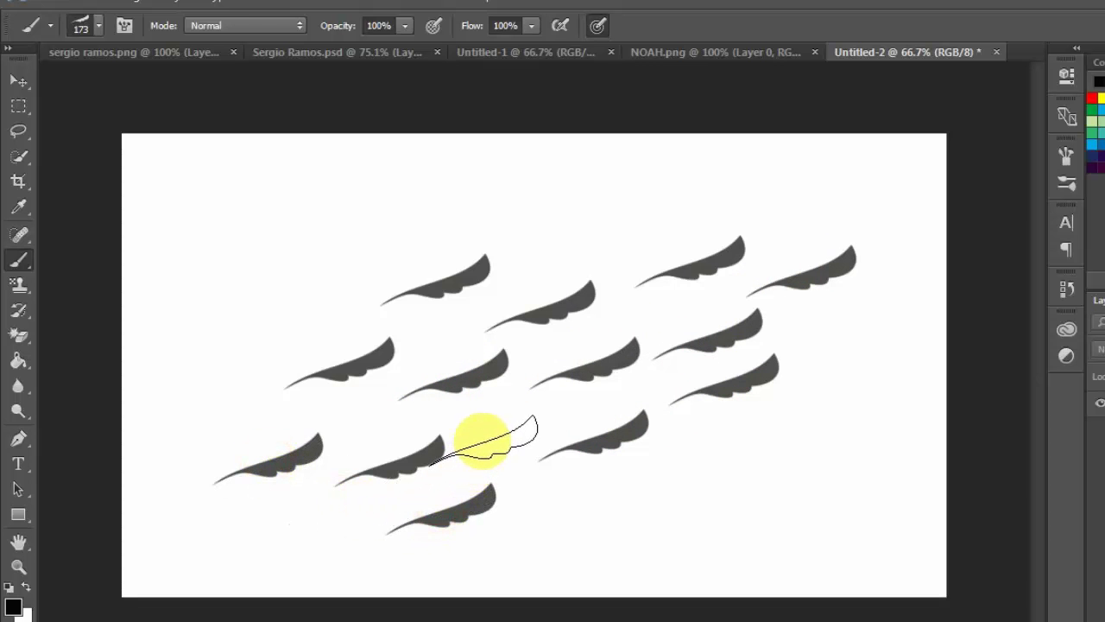
left_click(500, 426)
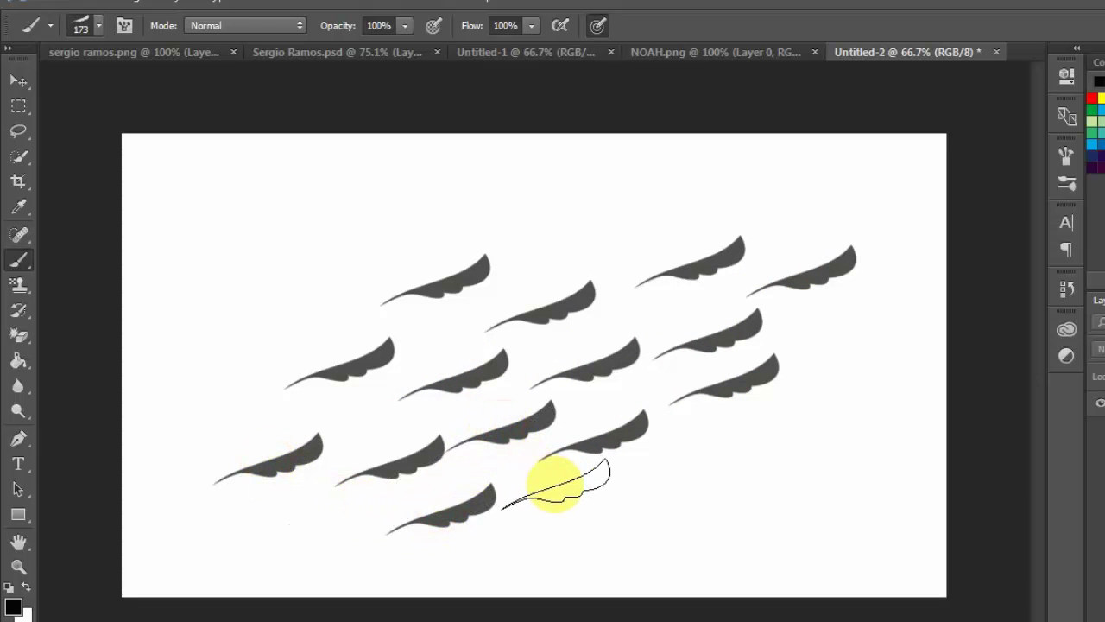
left_click(578, 498)
left_click(754, 440)
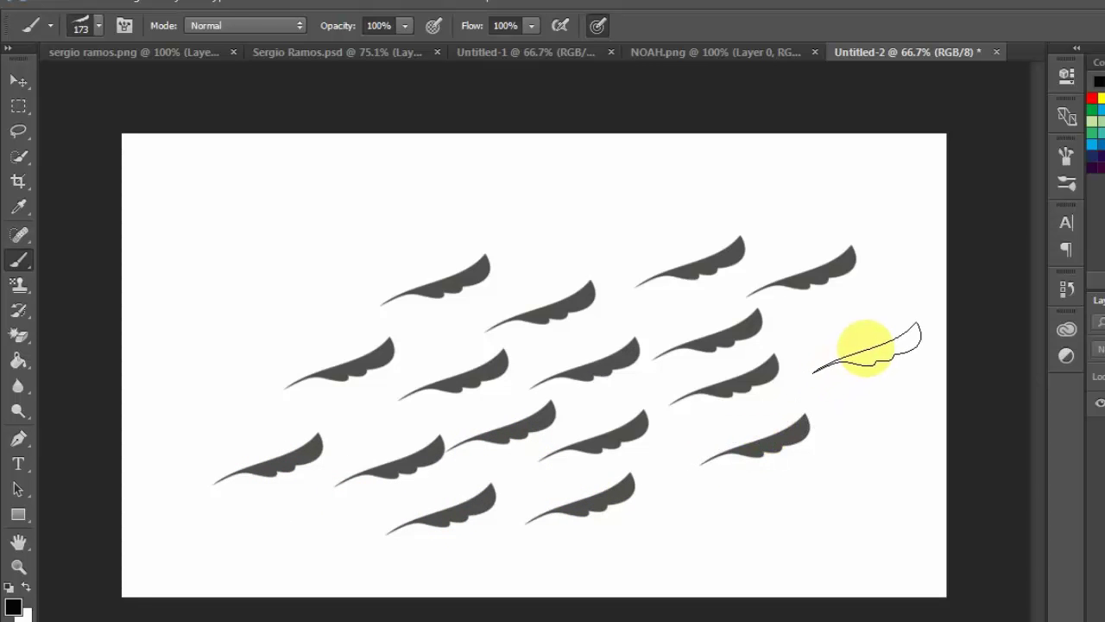
left_click(866, 345)
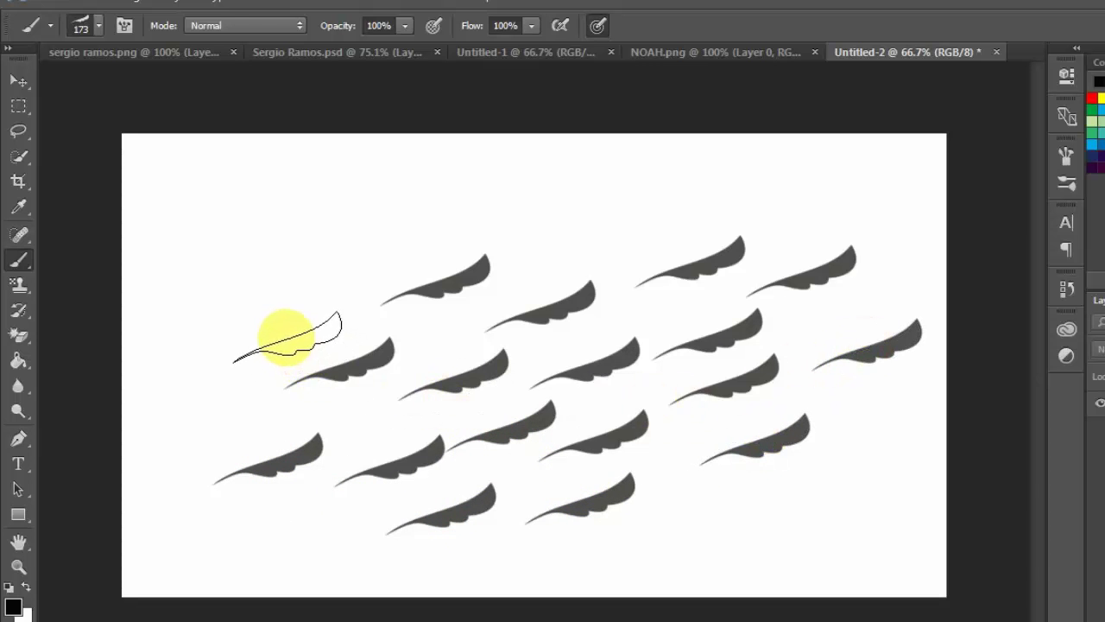
left_click(284, 335)
left_click(209, 405)
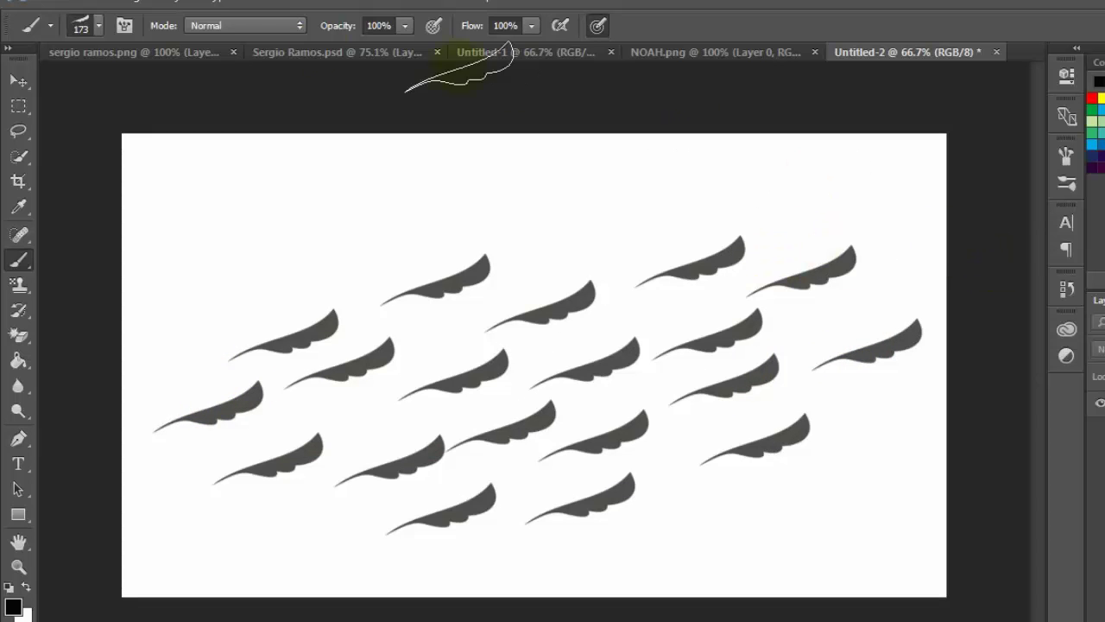
left_click(14, 83)
left_click(837, 319)
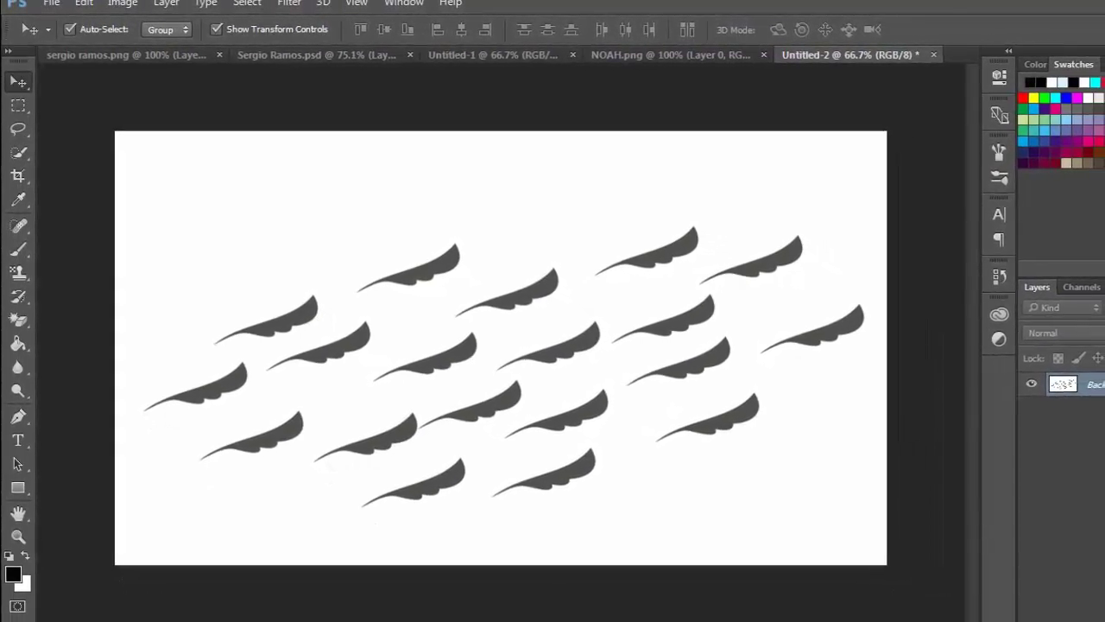
Search YouTube for the tutorial author's channel and click Langganan (Subscribe) on it.
left_click(1094, 600)
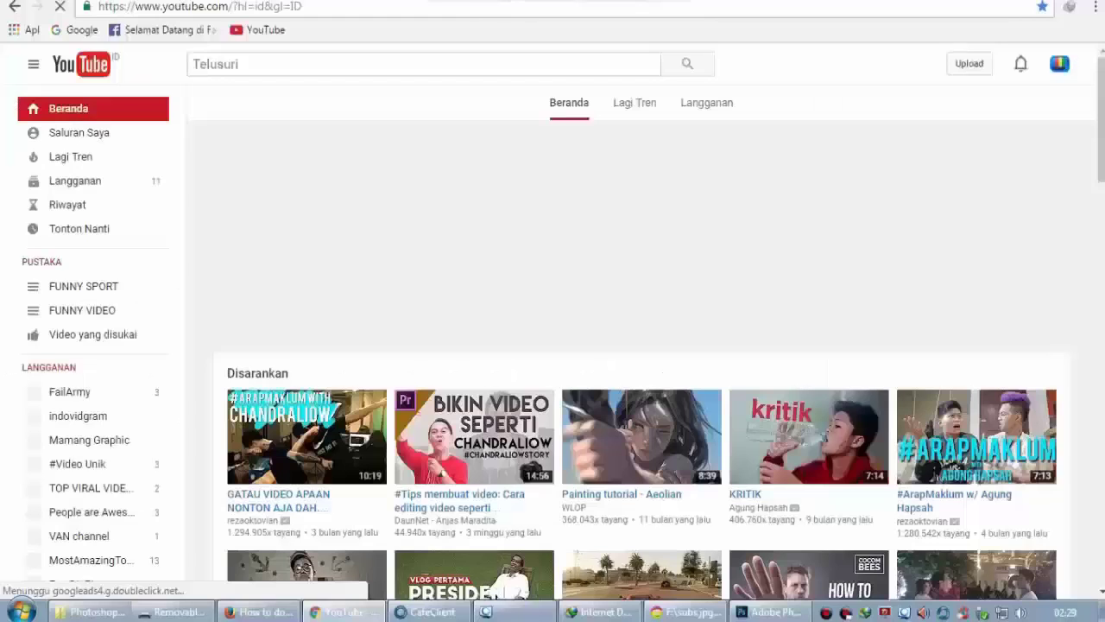
type("A")
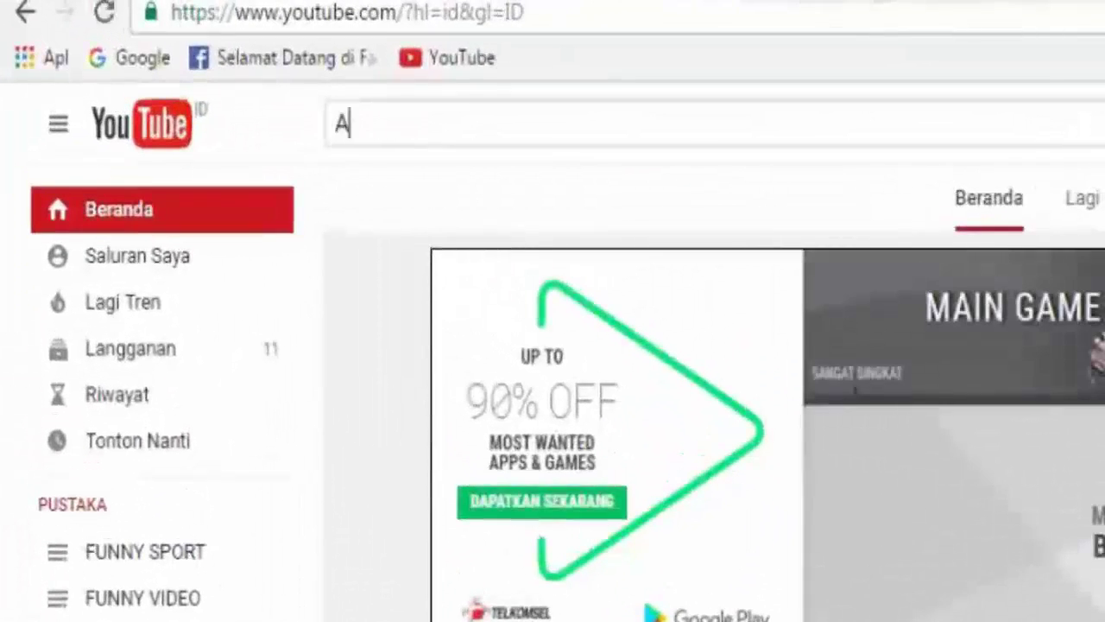
type("bu")
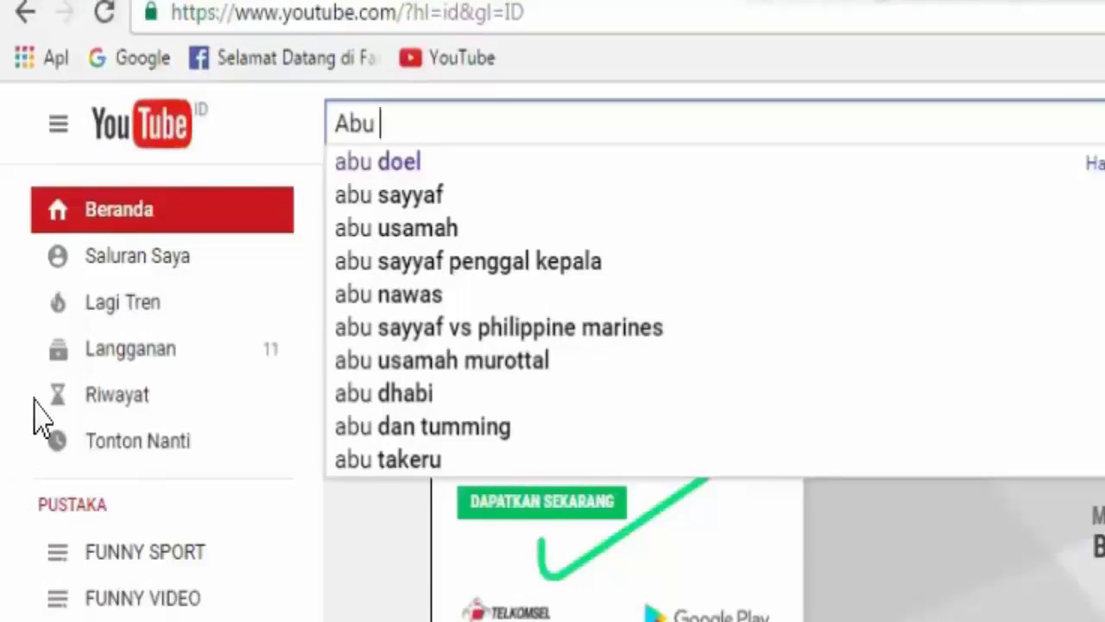
left_click(357, 167)
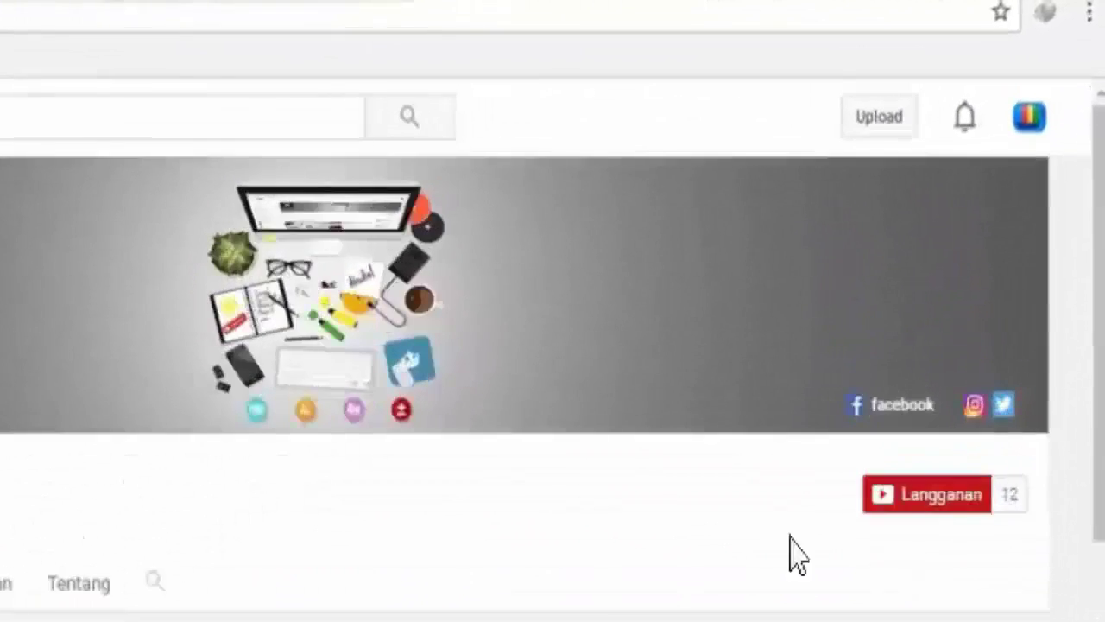
left_click(983, 495)
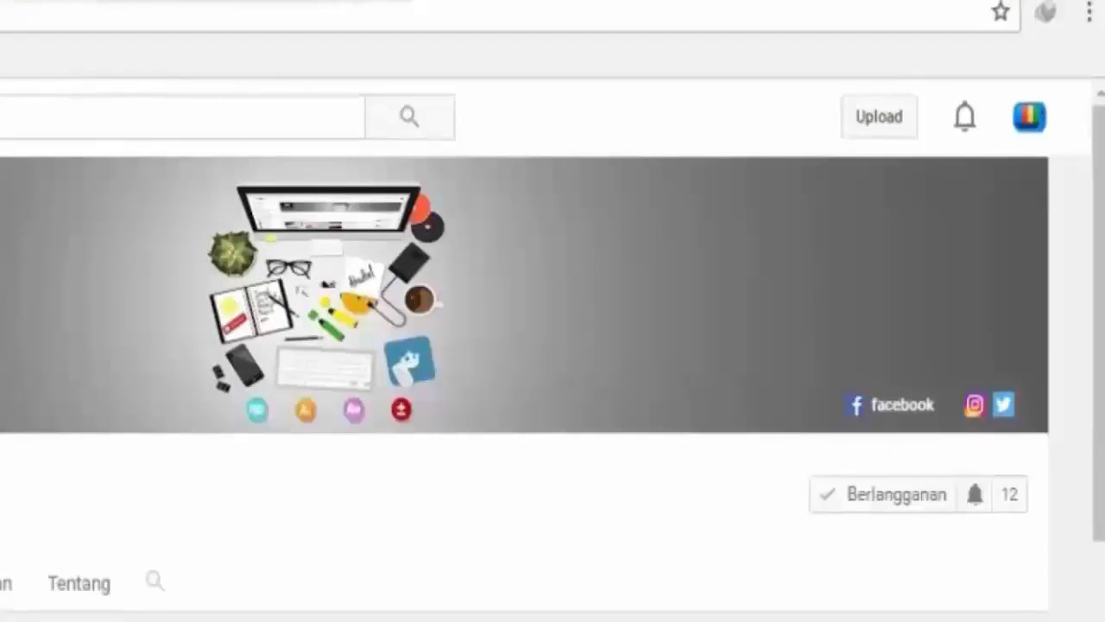